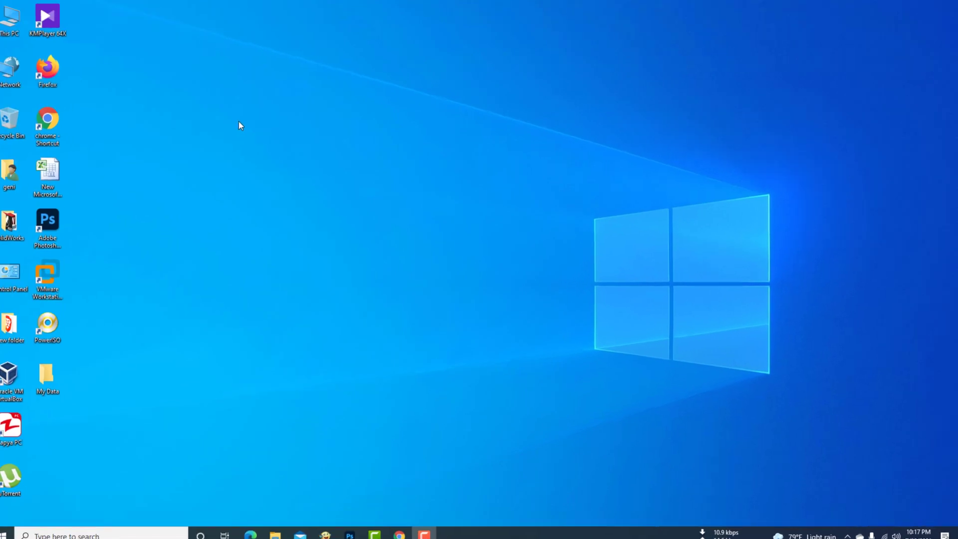
Step: Dismiss the desktop menu and open File Explorer at This PC
{"action": "right_click", "coordinate": [246, 121]}
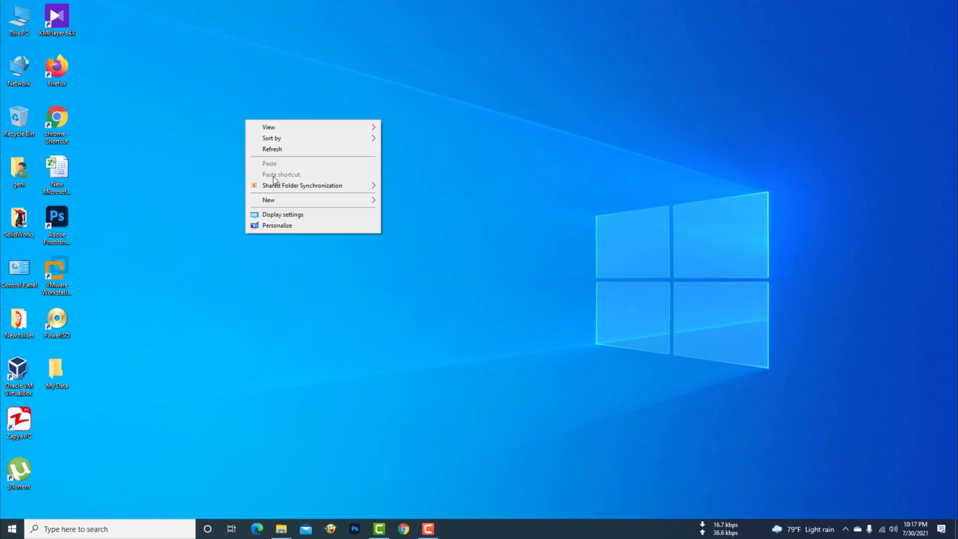
{"action": "left_click", "coordinate": [282, 309]}
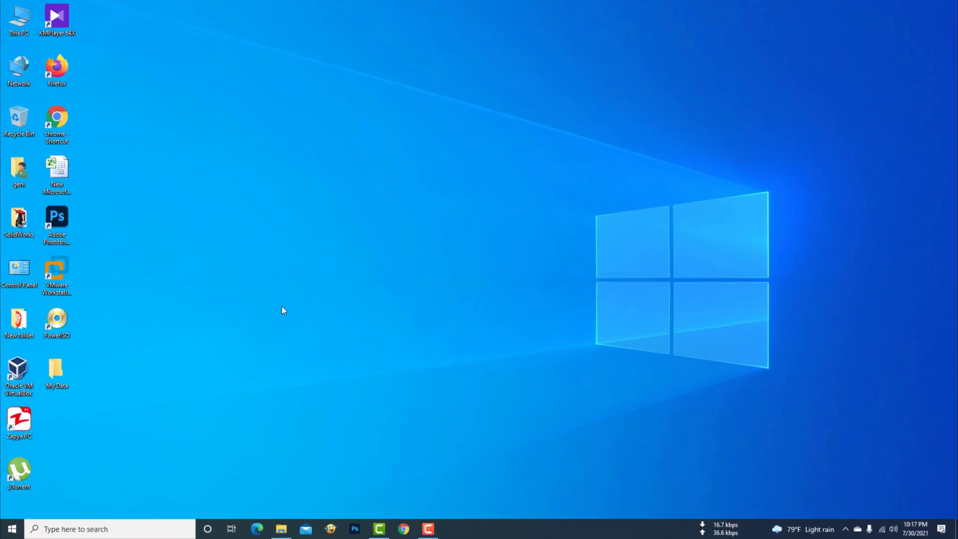
{"action": "left_click", "coordinate": [282, 529]}
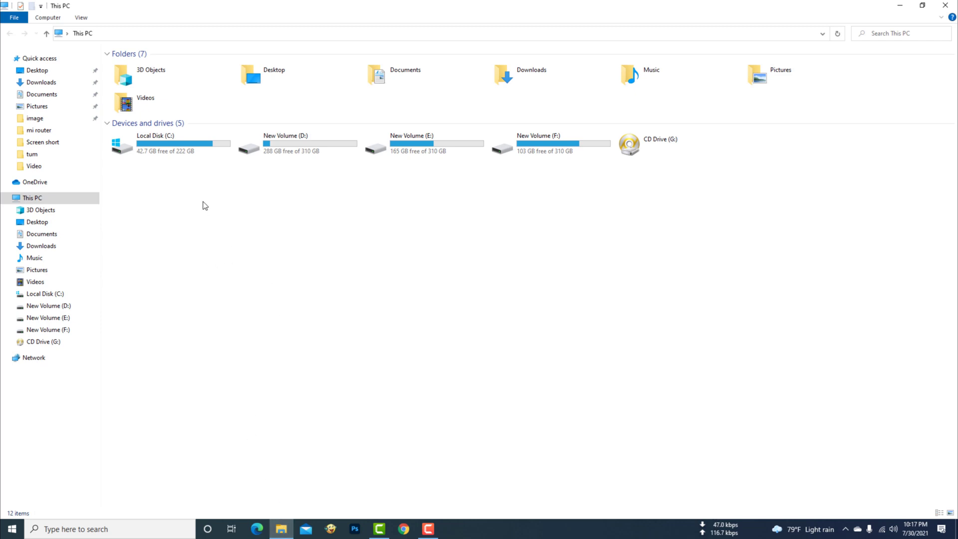
Step: Launch the Add Network Location wizard from This PC and choose a custom network location
{"action": "right_click", "coordinate": [185, 192]}
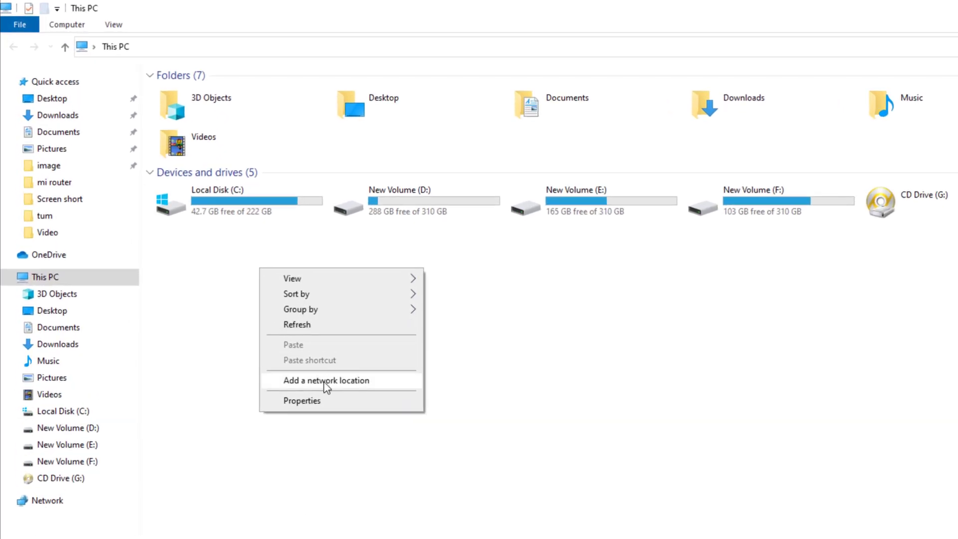
{"action": "left_click", "coordinate": [349, 378]}
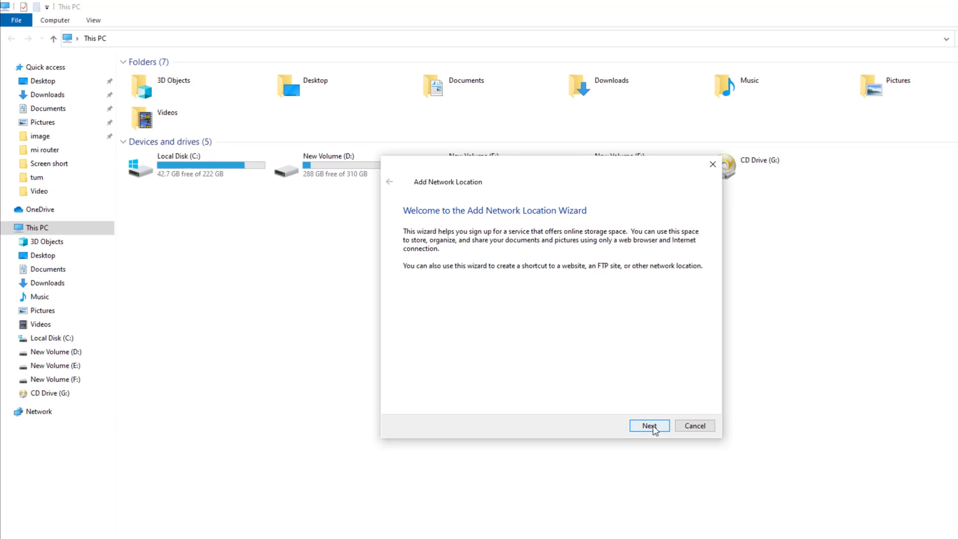
{"action": "left_click", "coordinate": [651, 427]}
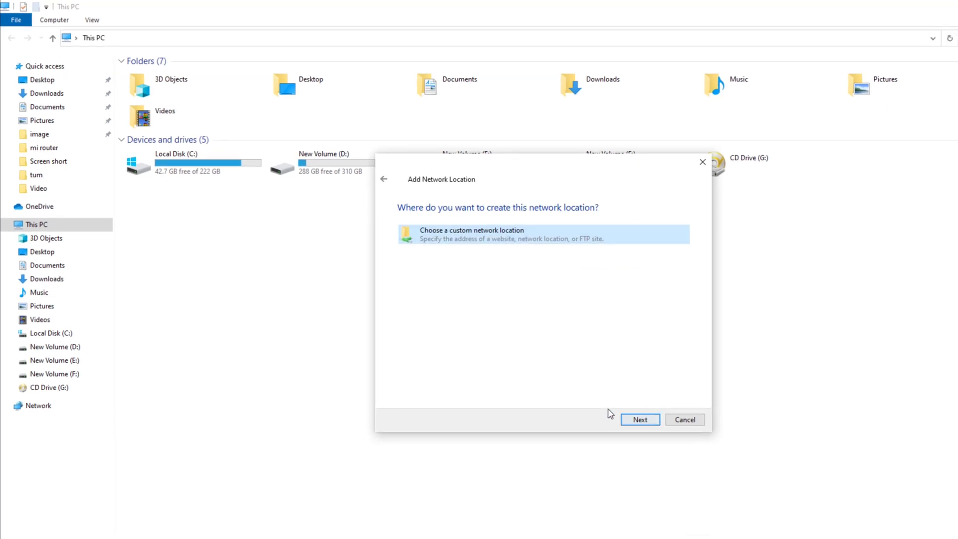
{"action": "left_click", "coordinate": [651, 427]}
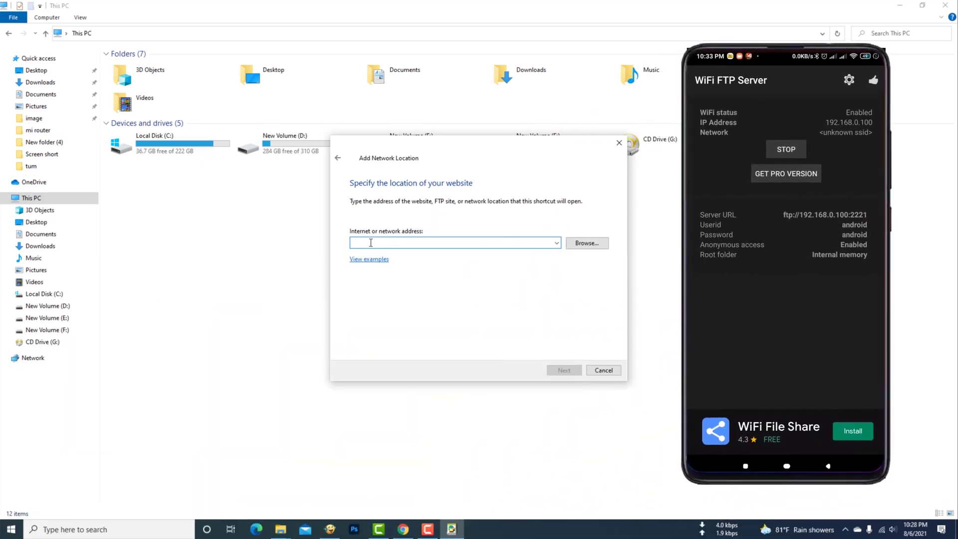
Step: Enter ftp://192.168.0.100:2221 as the internet or network address
{"action": "type", "text": "ftp://192.168"}
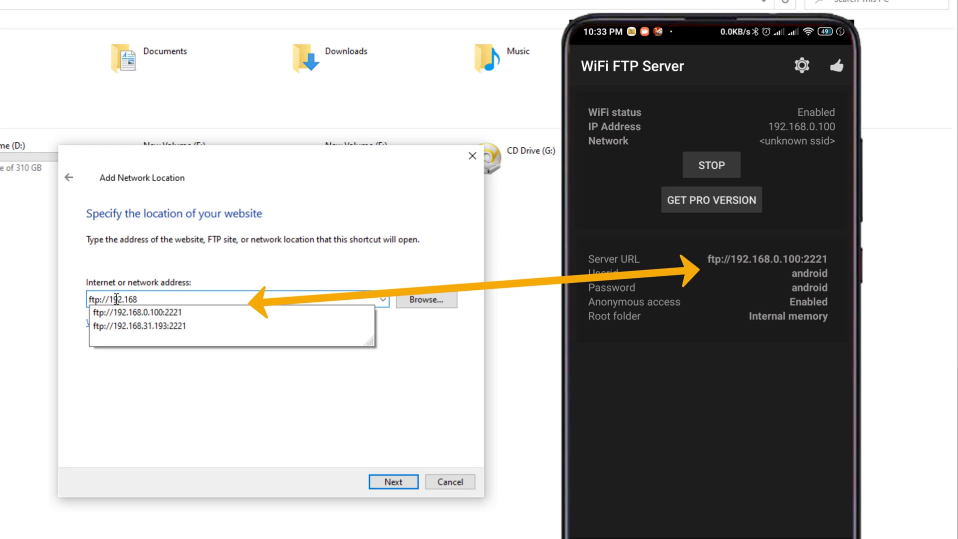
{"action": "type", "text": ".0.100:222"}
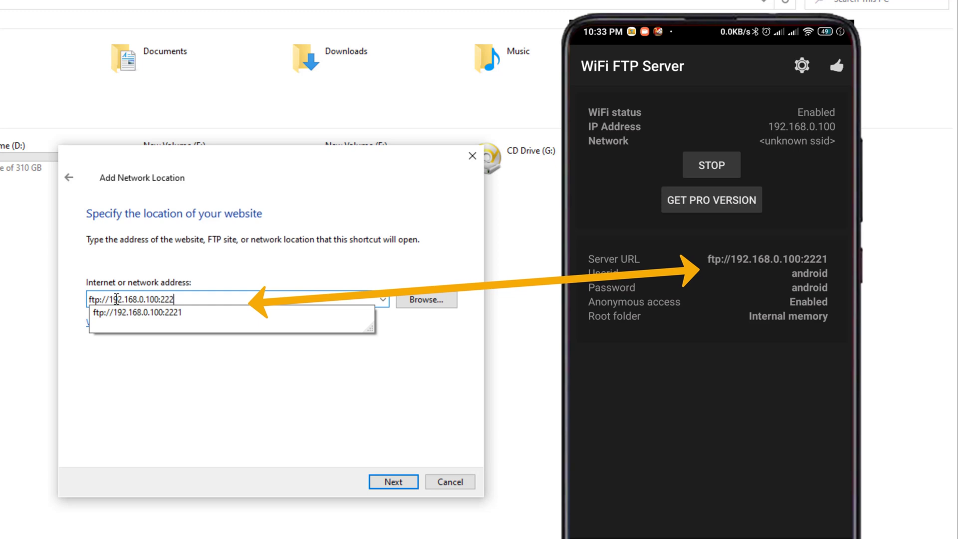
{"action": "type", "text": "1"}
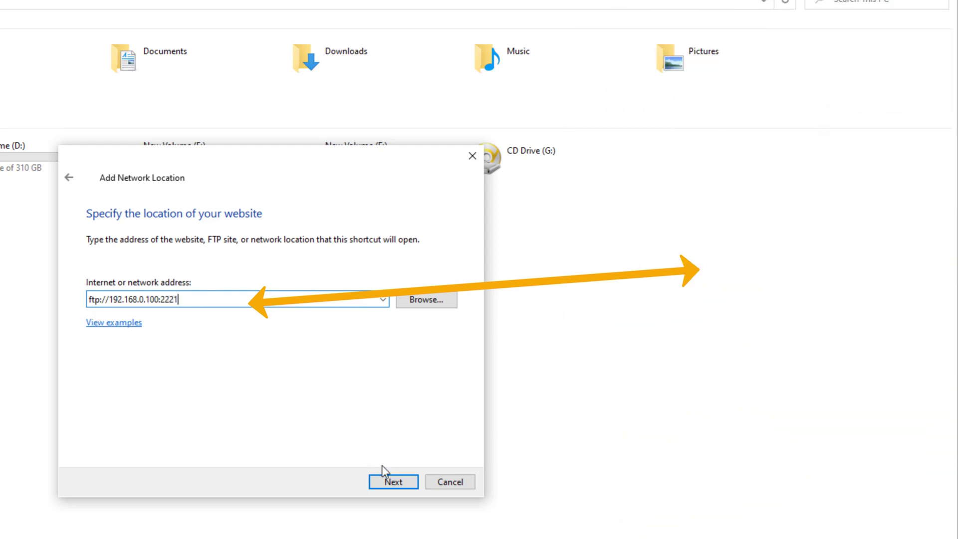
Step: Submit the FTP address and keep Log on anonymously checked
{"action": "left_click", "coordinate": [388, 482]}
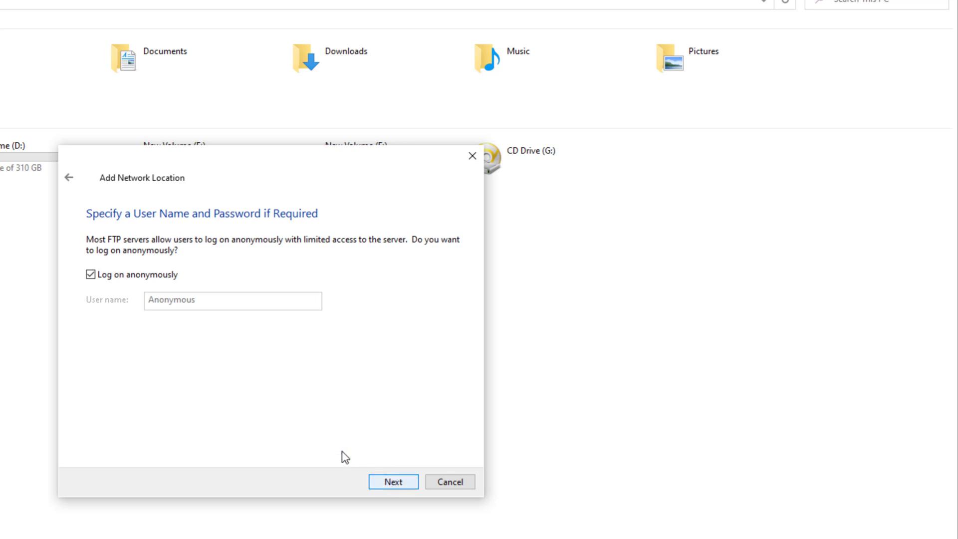
{"action": "left_click", "coordinate": [91, 274]}
{"action": "left_click", "coordinate": [91, 274]}
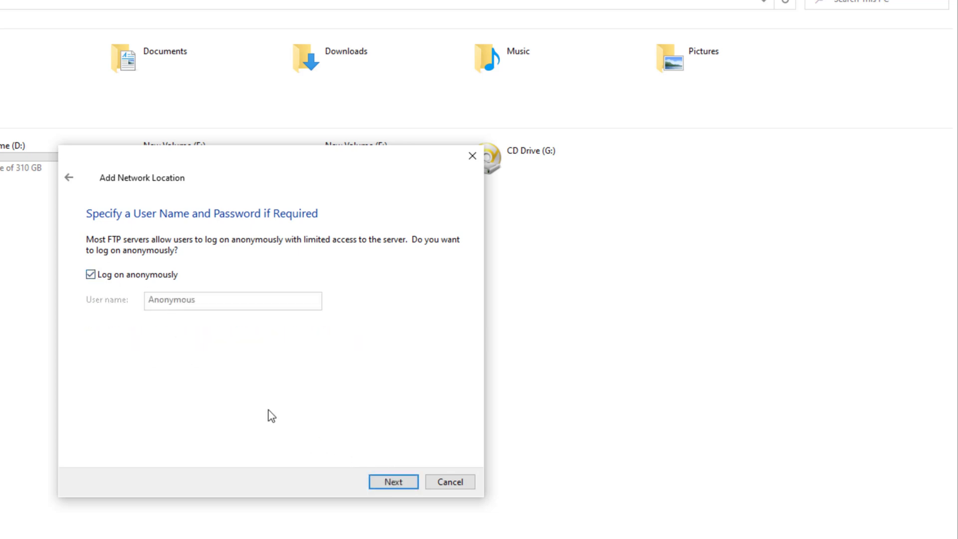
{"action": "left_click", "coordinate": [395, 482]}
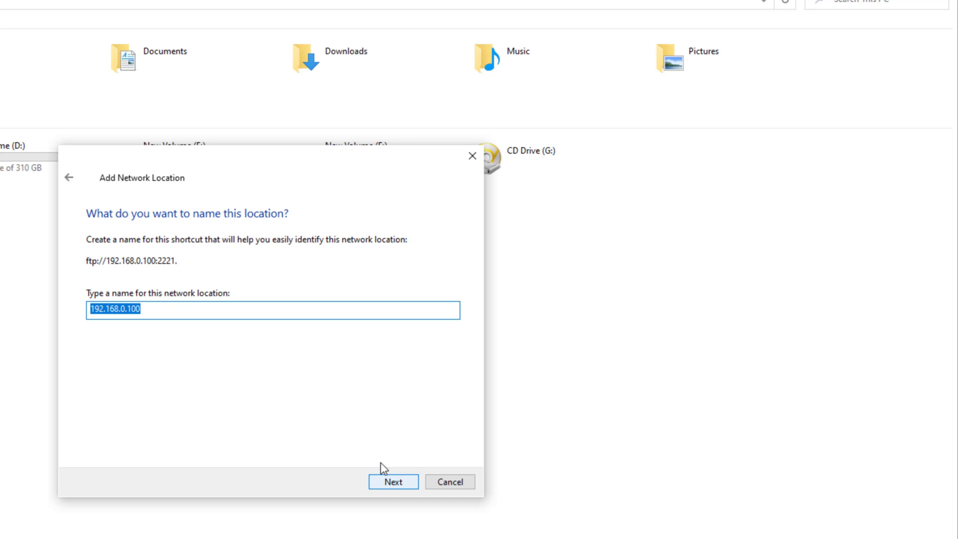
Step: Name the location 'My phone 192.168.0.100' and reach the completion page
{"action": "left_click", "coordinate": [92, 311]}
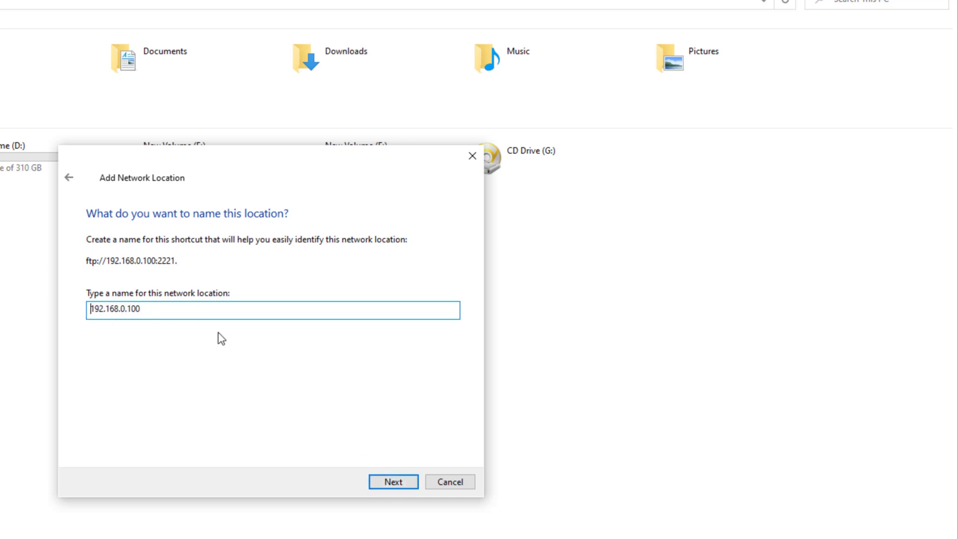
{"action": "type", "text": "My phon"}
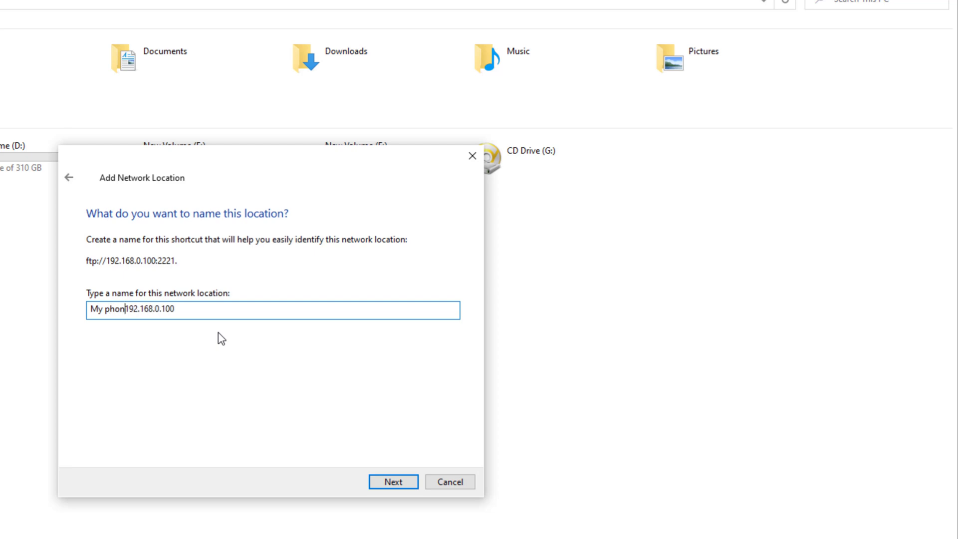
{"action": "type", "text": "e"}
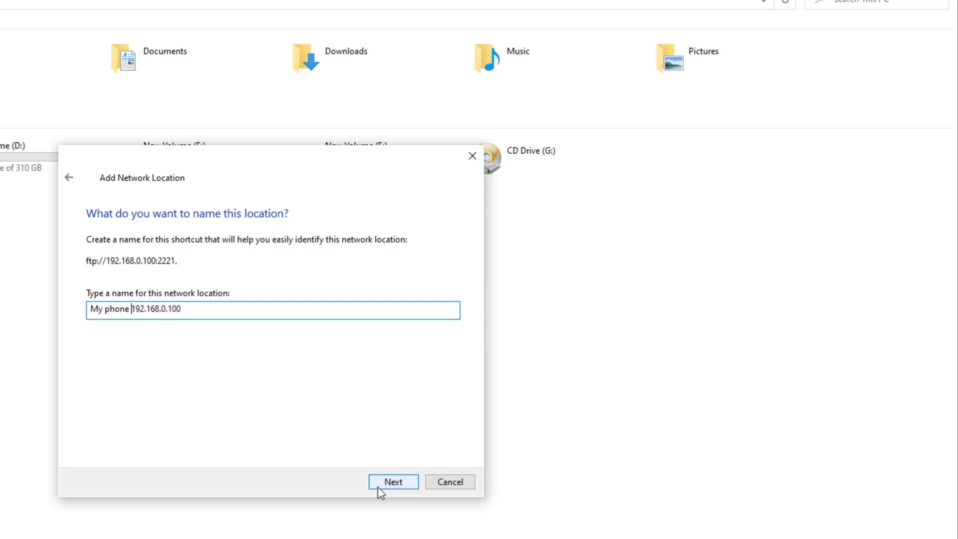
{"action": "left_click", "coordinate": [378, 485]}
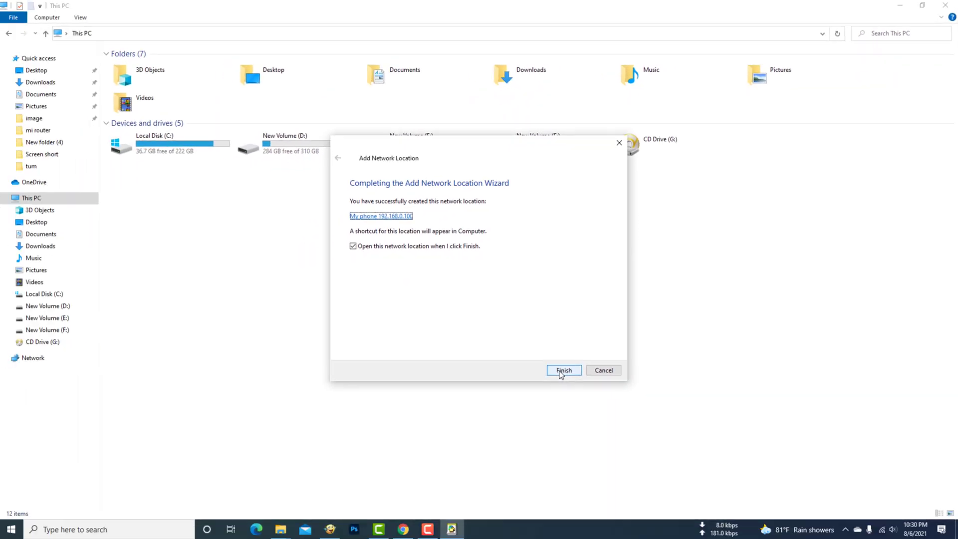
Step: Finish the wizard and open My phone 192.168.0.100 from This PC
{"action": "left_click", "coordinate": [462, 433]}
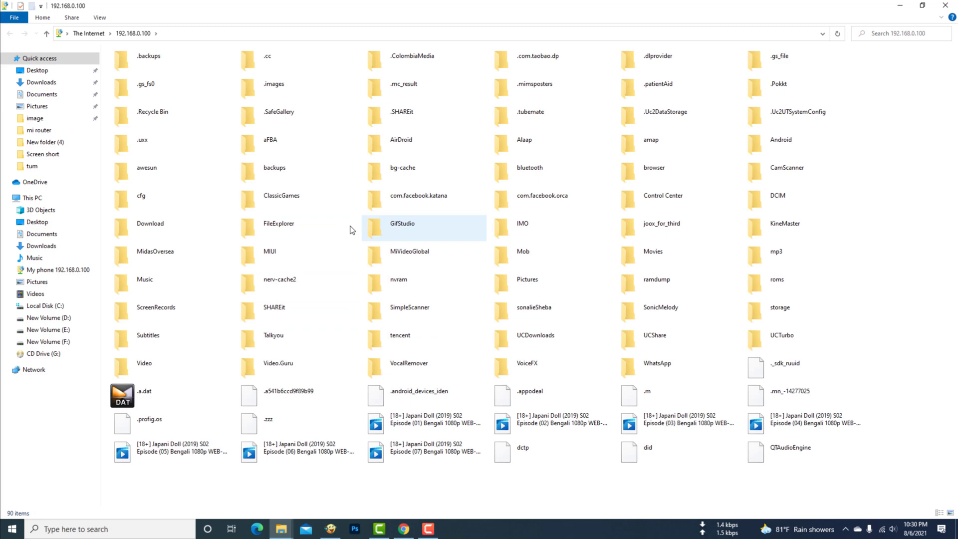
{"action": "left_click", "coordinate": [33, 197]}
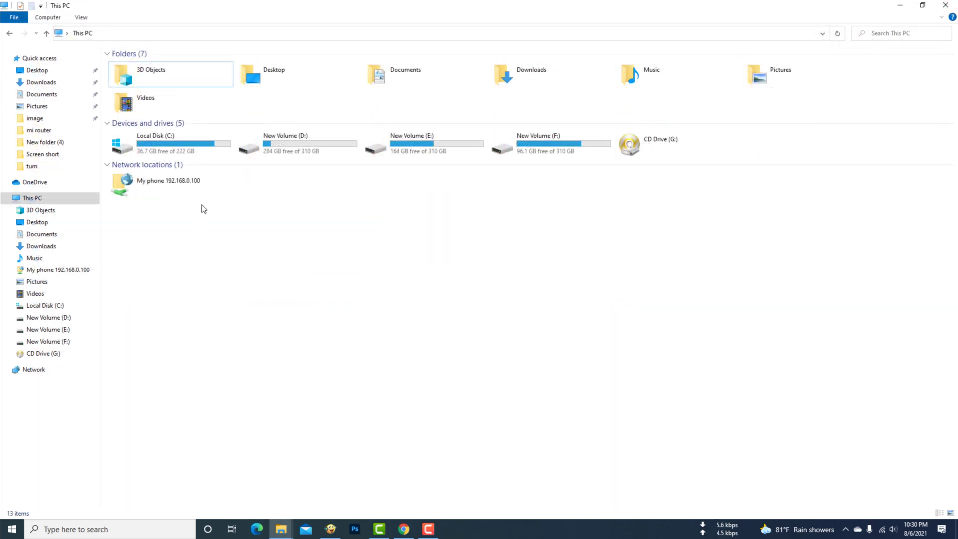
{"action": "right_click", "coordinate": [168, 190]}
{"action": "left_click", "coordinate": [187, 195]}
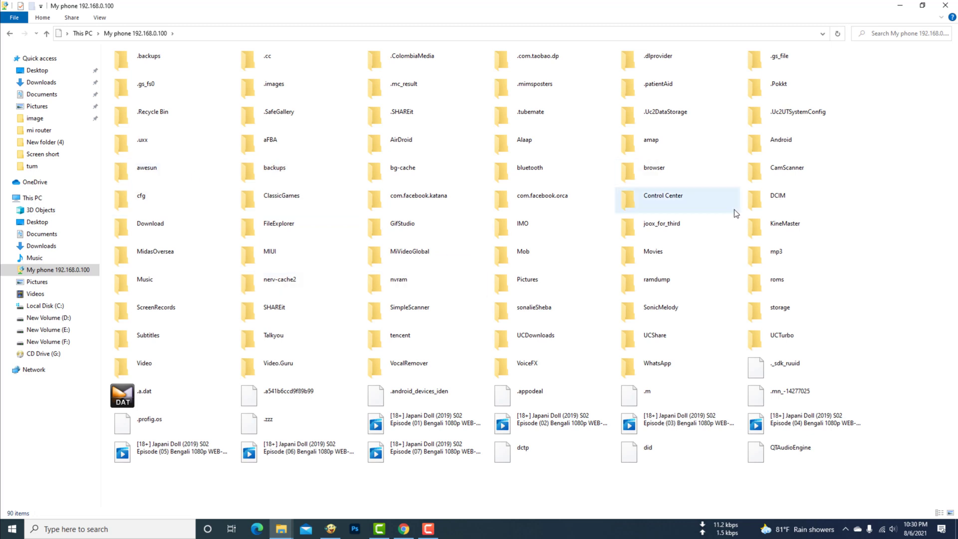
Step: Open DCIM > Camera on the phone and sort files by date modified
{"action": "left_click", "coordinate": [779, 200]}
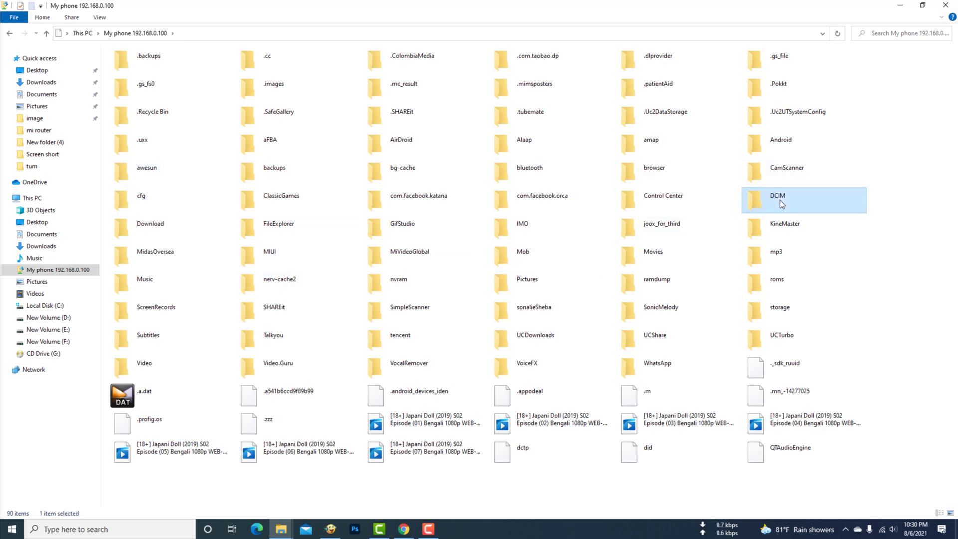
{"action": "double_click", "coordinate": [780, 199]}
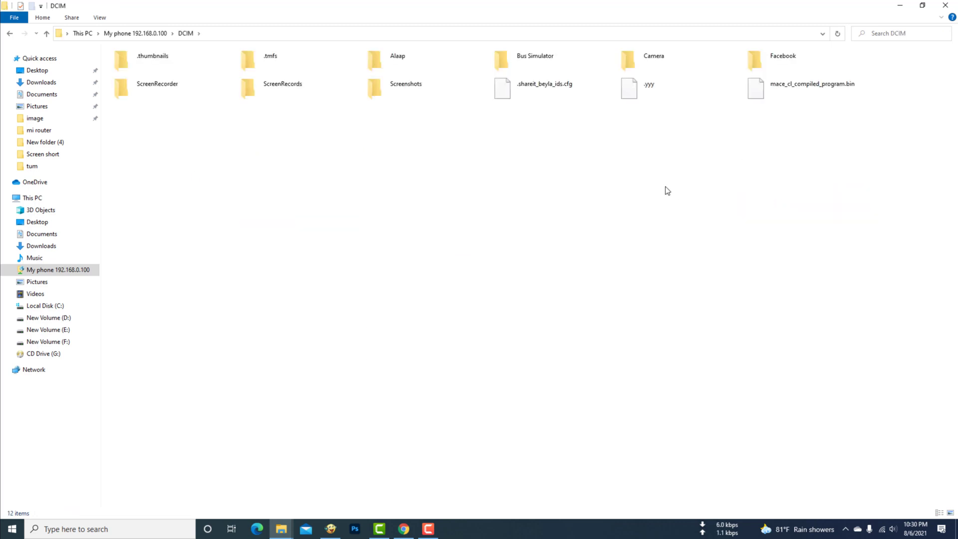
{"action": "double_click", "coordinate": [656, 62]}
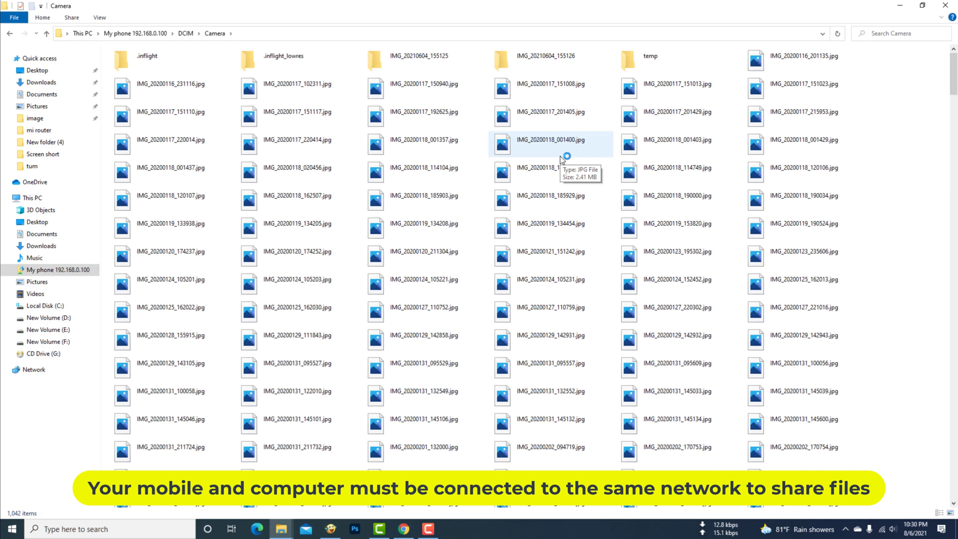
{"action": "right_click", "coordinate": [876, 159]}
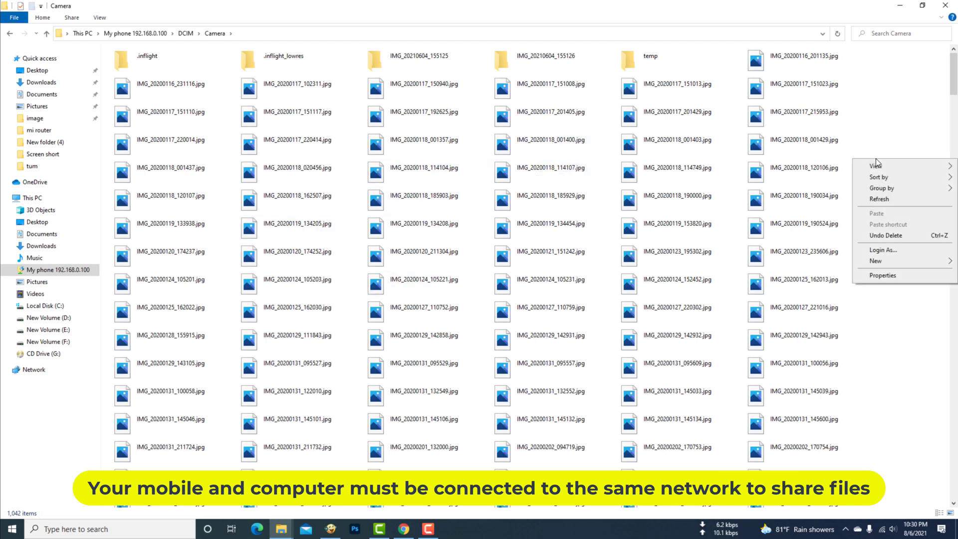
{"action": "mouse_move", "coordinate": [879, 177]}
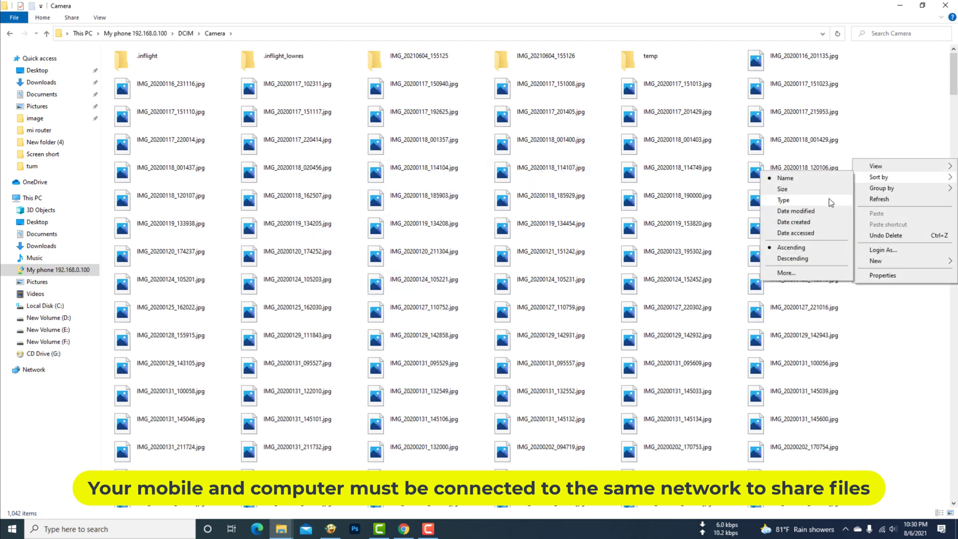
{"action": "left_click", "coordinate": [808, 210]}
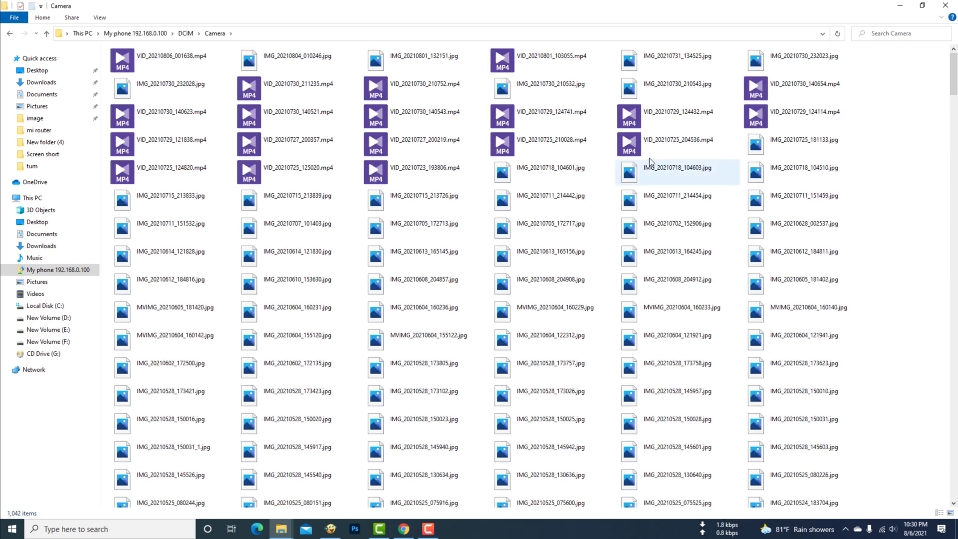
Step: Copy the newest video VID_20210806_001638.mp4 and the next two photos
{"action": "left_click", "coordinate": [183, 118]}
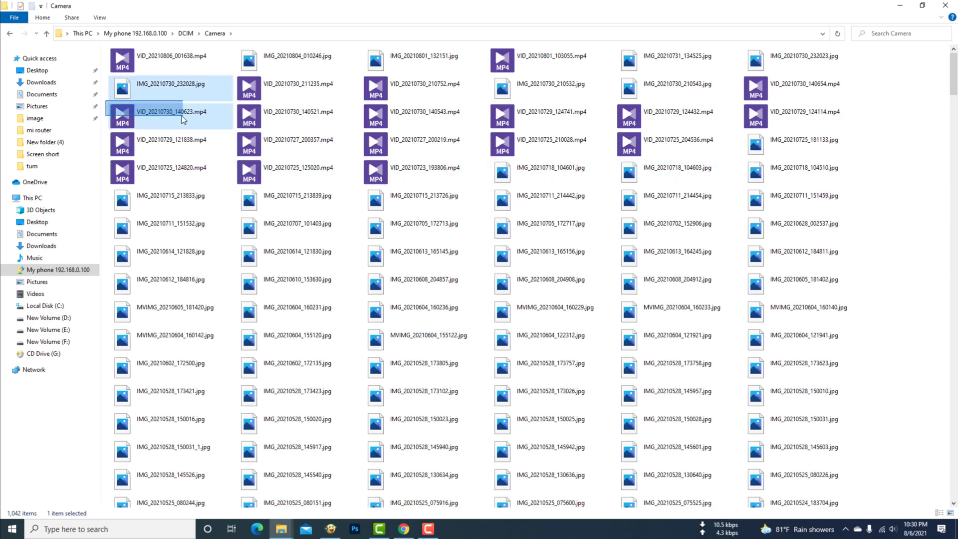
{"action": "left_click", "coordinate": [898, 158]}
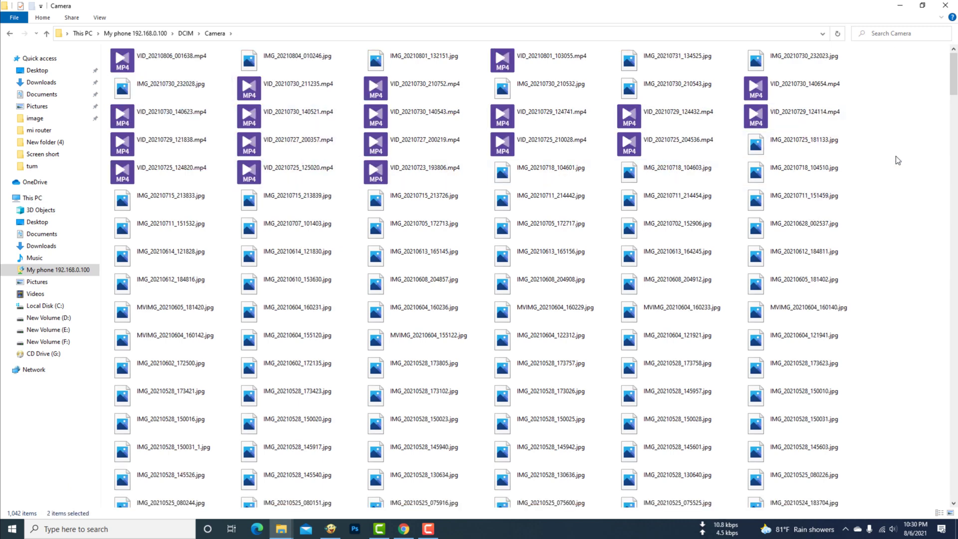
{"action": "left_click", "coordinate": [138, 62]}
{"action": "key", "text": "shift+Right"}
{"action": "key", "text": "shift+Right"}
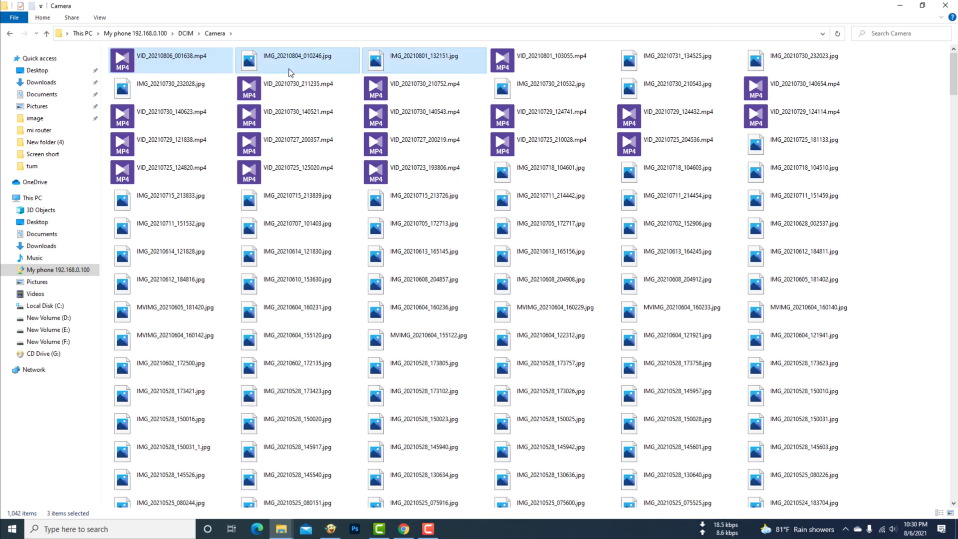
{"action": "right_click", "coordinate": [294, 62]}
{"action": "left_click", "coordinate": [330, 97]}
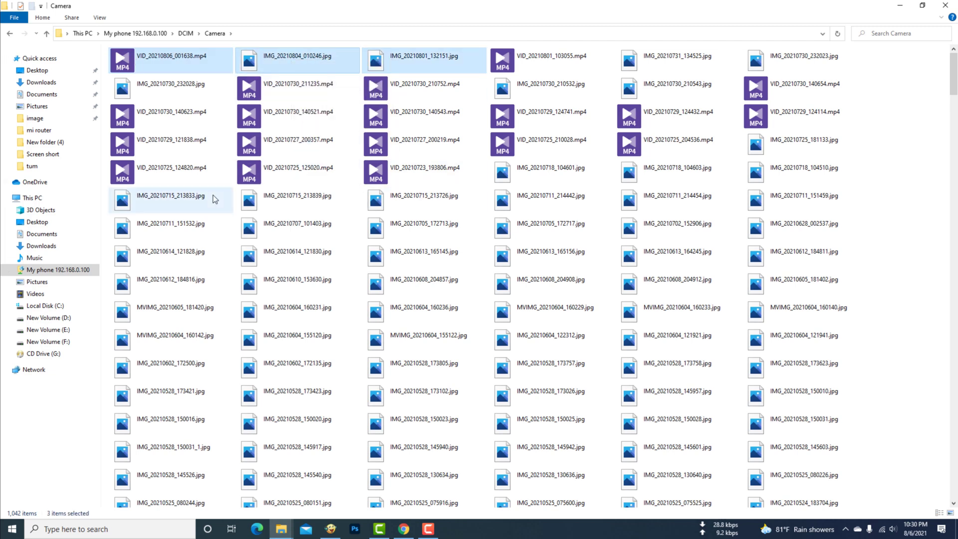
Step: Create a new folder named 'my phone' on New Volume (D:)
{"action": "left_click", "coordinate": [47, 33]}
{"action": "left_click", "coordinate": [46, 33]}
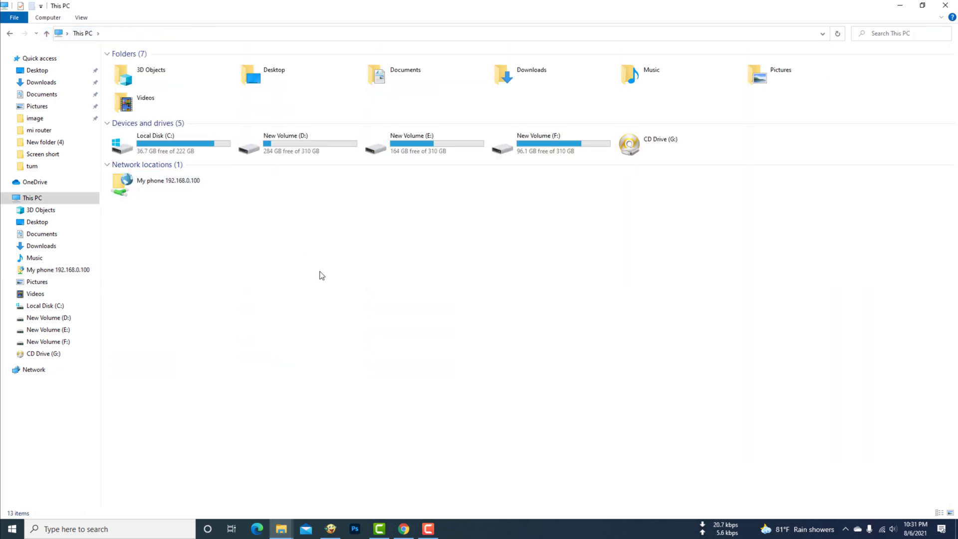
{"action": "double_click", "coordinate": [318, 151]}
{"action": "right_click", "coordinate": [273, 301]}
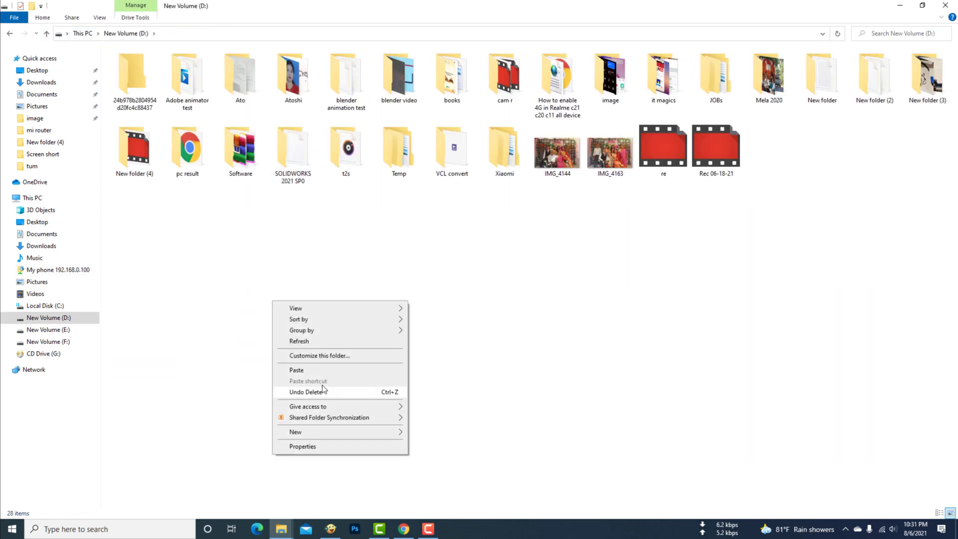
{"action": "mouse_move", "coordinate": [340, 432]}
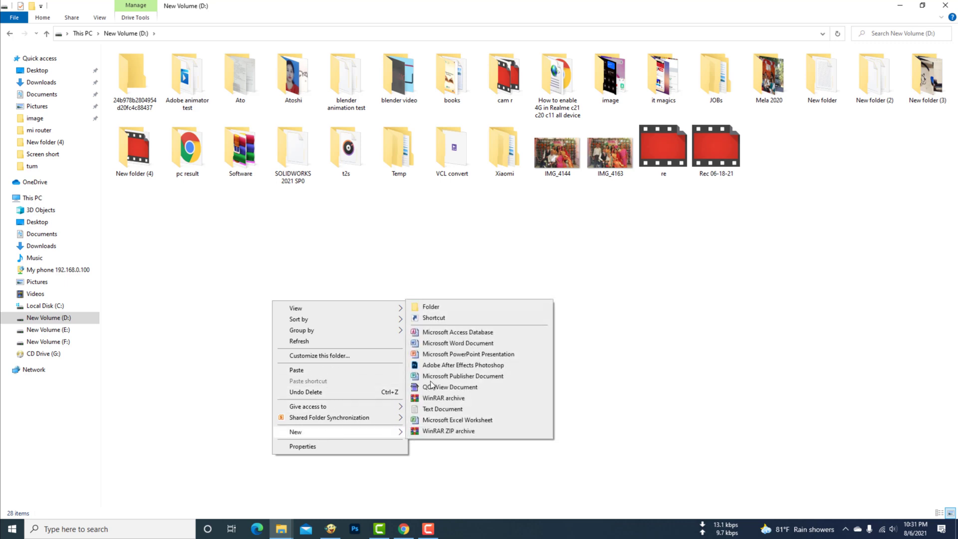
{"action": "left_click", "coordinate": [428, 308]}
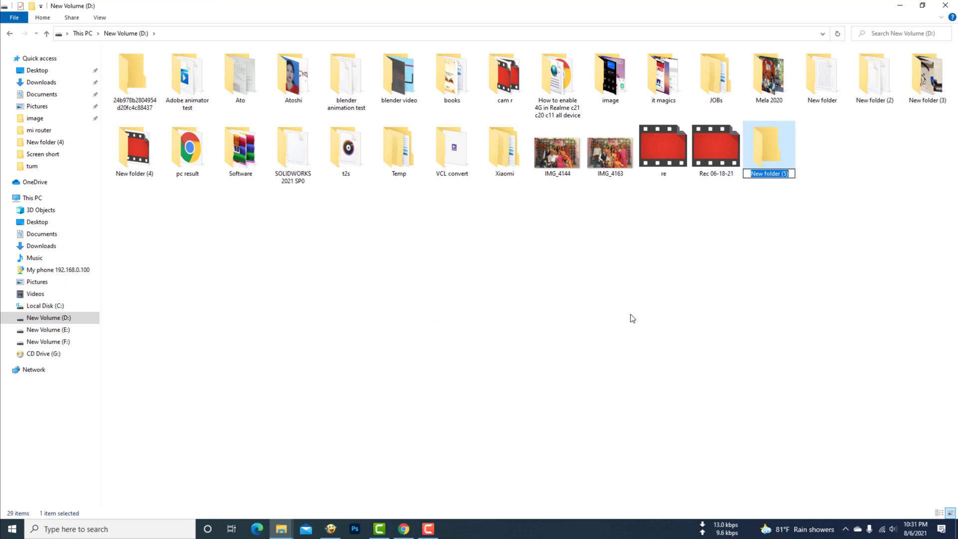
{"action": "type", "text": "my p"}
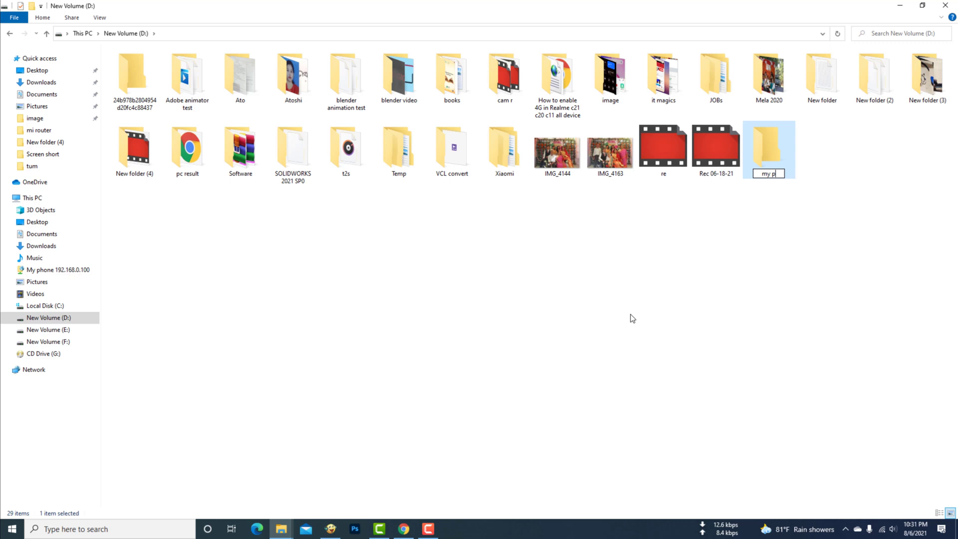
{"action": "type", "text": "hone"}
Step: Paste the two photos and the video into D:\my phone
{"action": "left_click", "coordinate": [804, 202]}
{"action": "double_click", "coordinate": [781, 156]}
{"action": "right_click", "coordinate": [249, 147]}
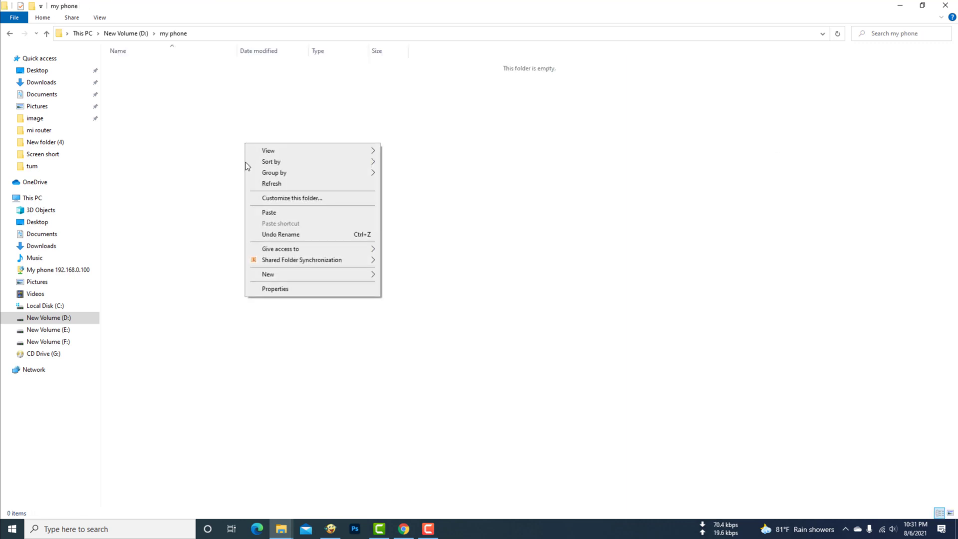
{"action": "left_click", "coordinate": [267, 213]}
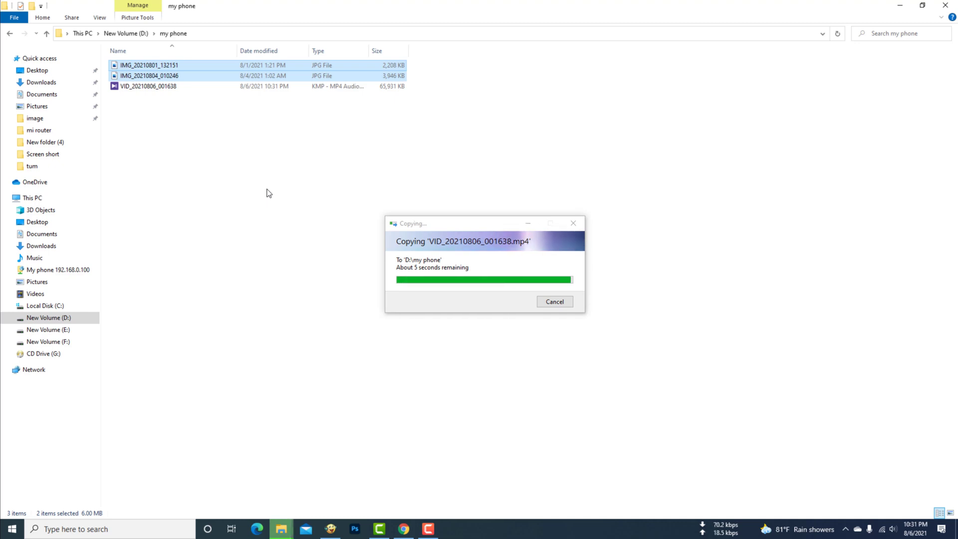
{"action": "left_click", "coordinate": [269, 193]}
Step: Switch the folder to large icons and check each of the three pasted files
{"action": "left_click", "coordinate": [950, 513]}
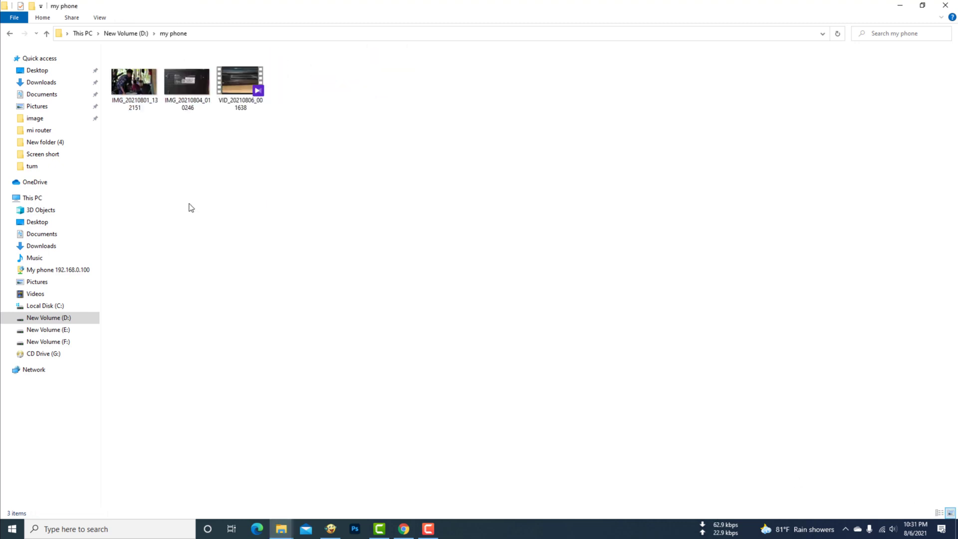
{"action": "left_click", "coordinate": [232, 96]}
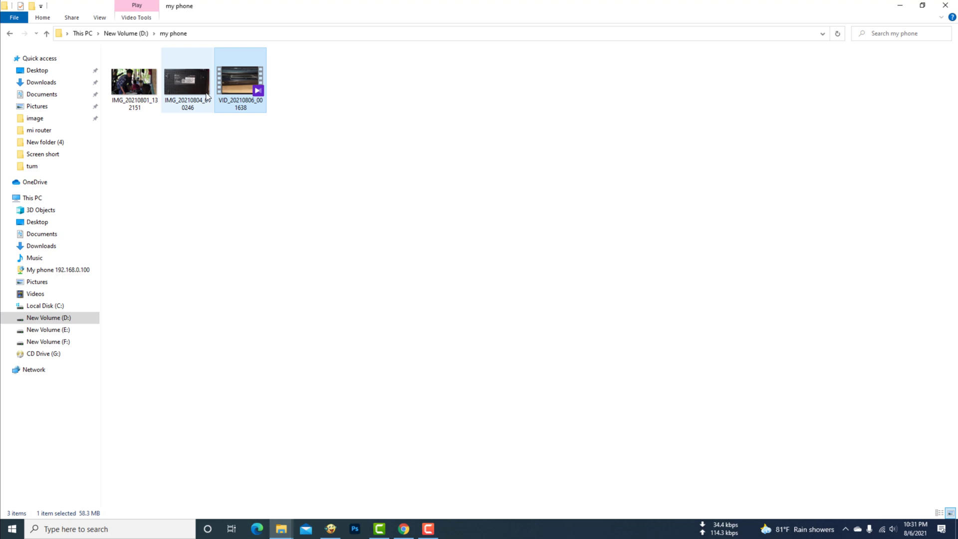
{"action": "left_click", "coordinate": [196, 96]}
{"action": "left_click", "coordinate": [139, 87]}
{"action": "left_click", "coordinate": [306, 177]}
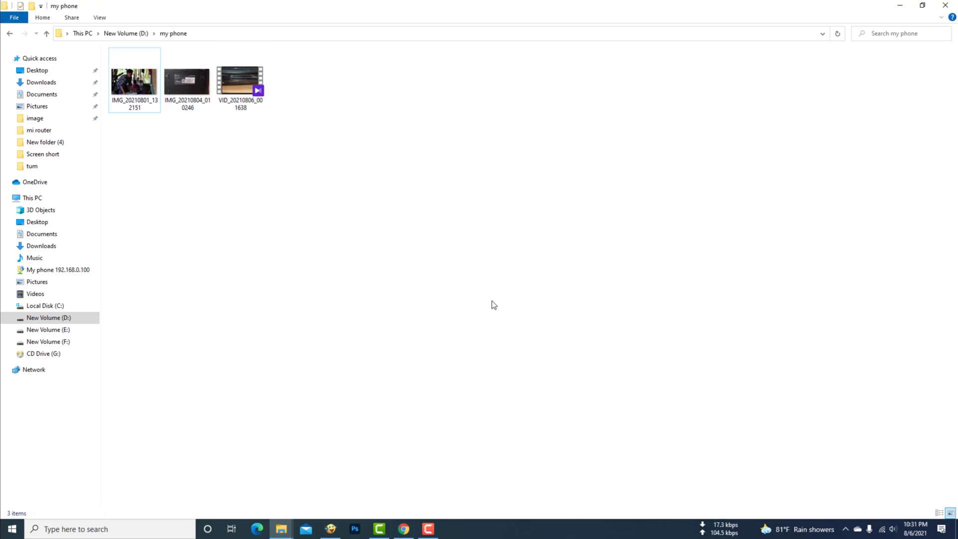